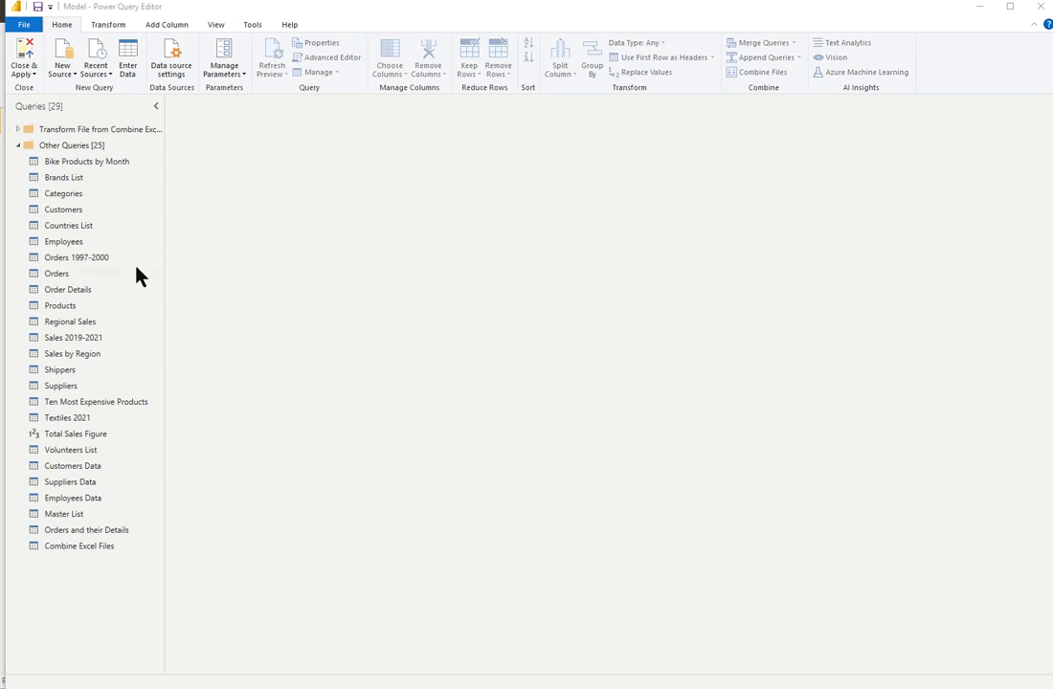
# Open the Orders query and check whether parameters are always allowed in the view options
pyautogui.click(53, 278)
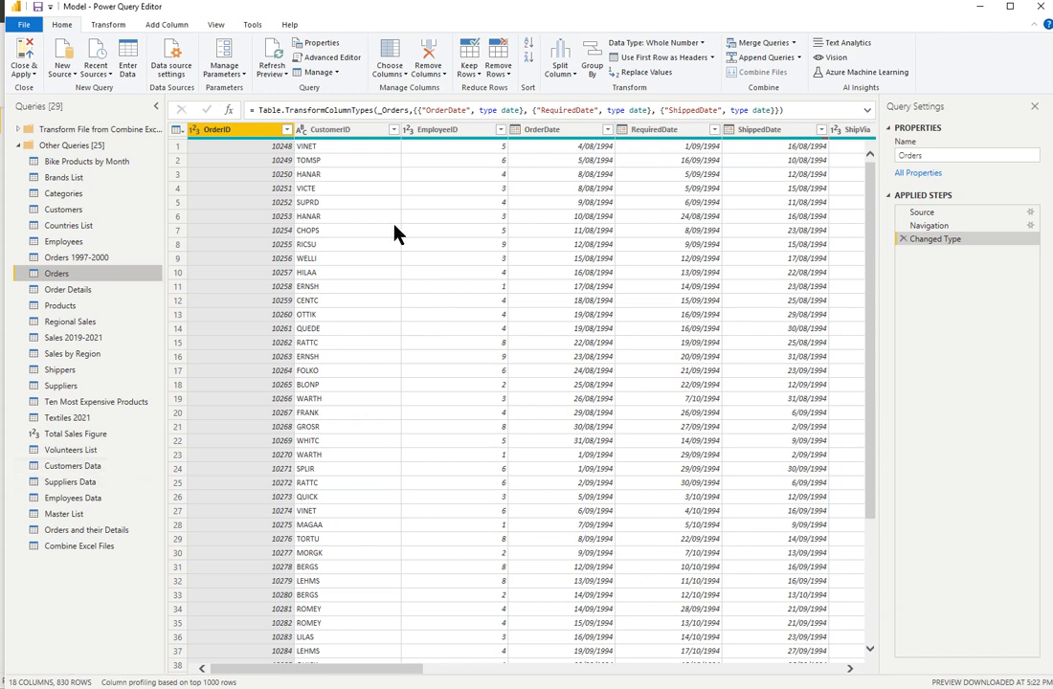
pyautogui.click(214, 25)
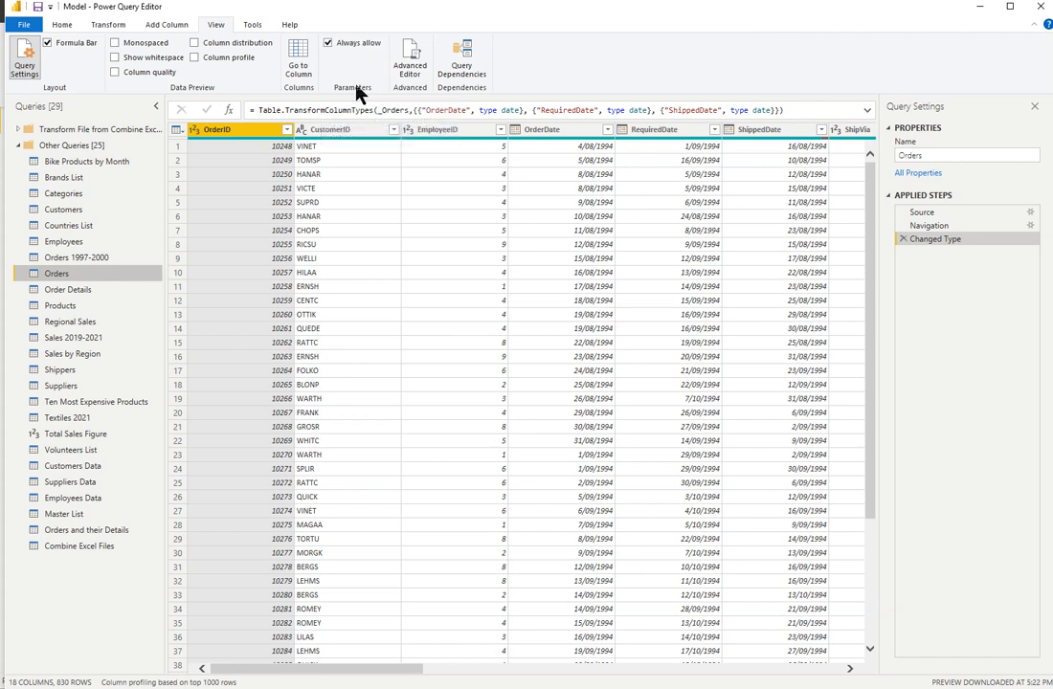
pyautogui.click(70, 27)
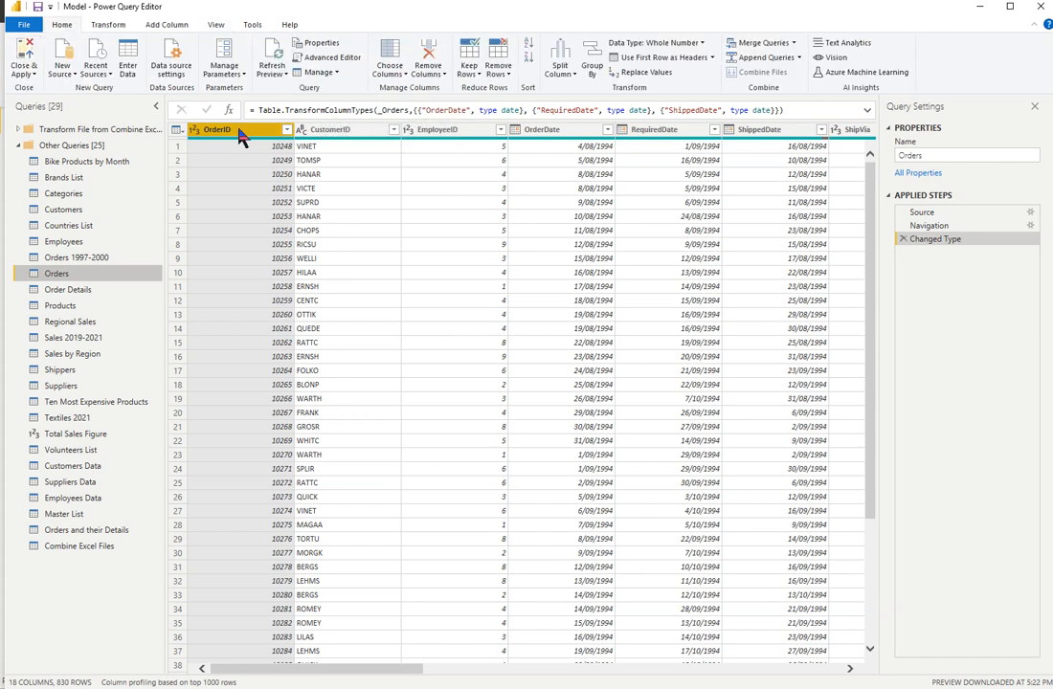
# Create a new parameter named "Date Parameter" with the description "narrows down the volume of records based on date"
pyautogui.click(230, 75)
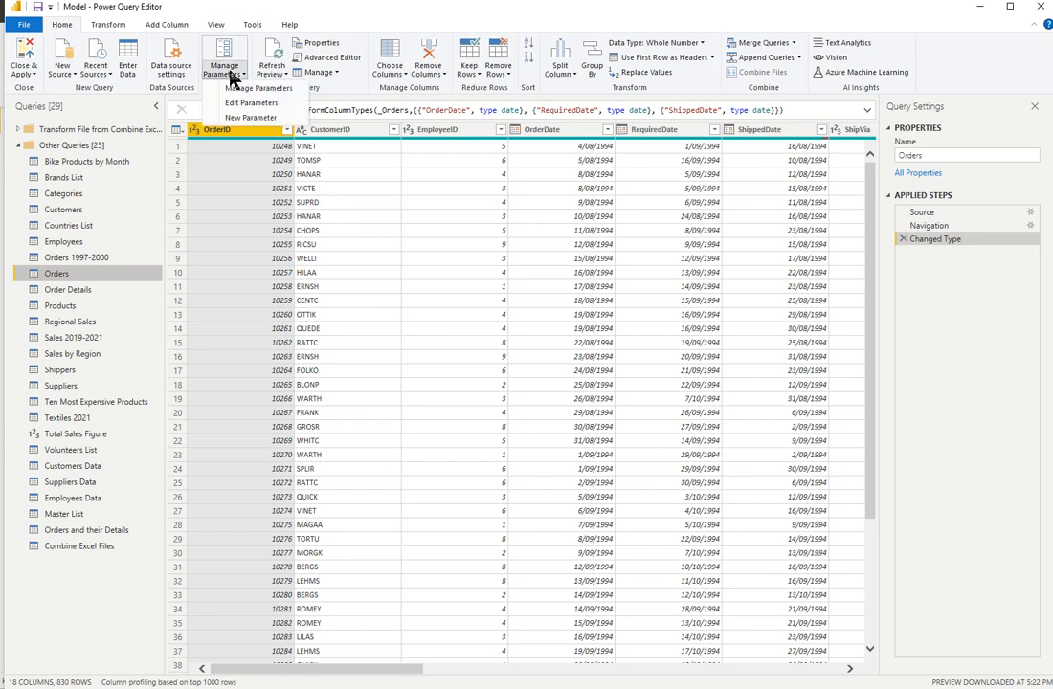
pyautogui.click(256, 118)
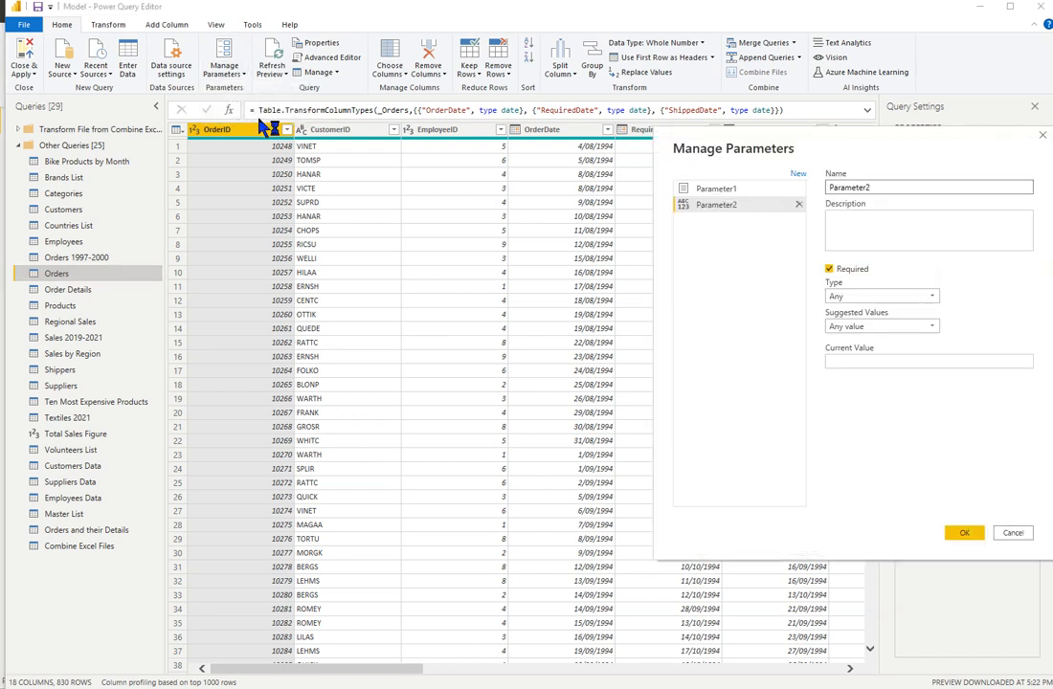
pyautogui.click(882, 187)
pyautogui.press('BackSpace')
pyautogui.write('Date')
pyautogui.click(868, 242)
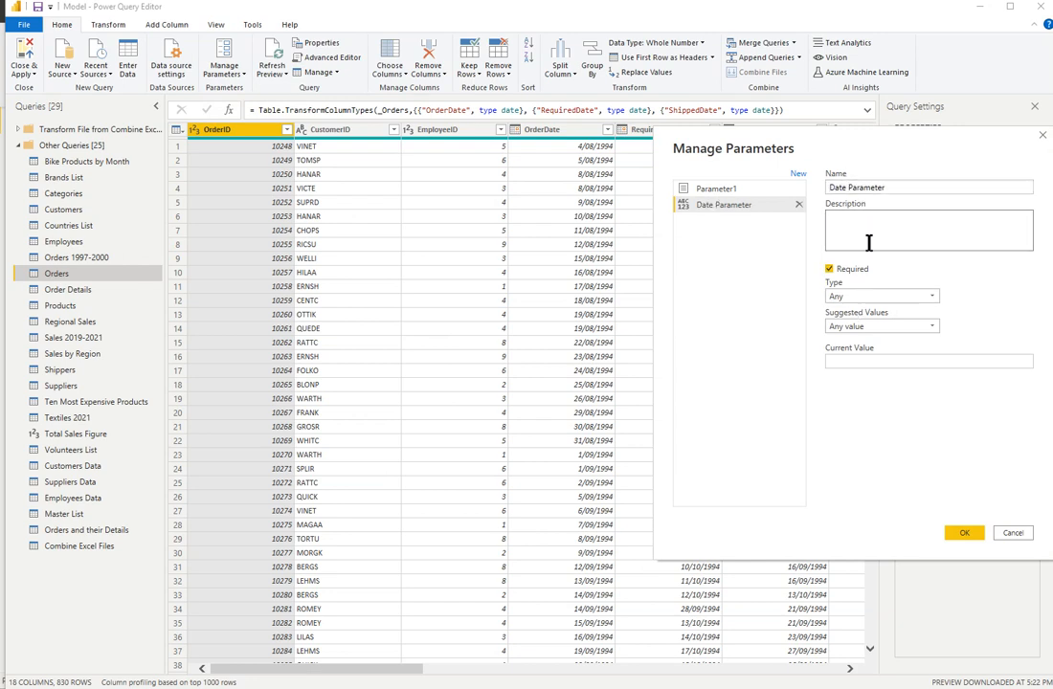
pyautogui.write('narrows down the volume of records based on date')
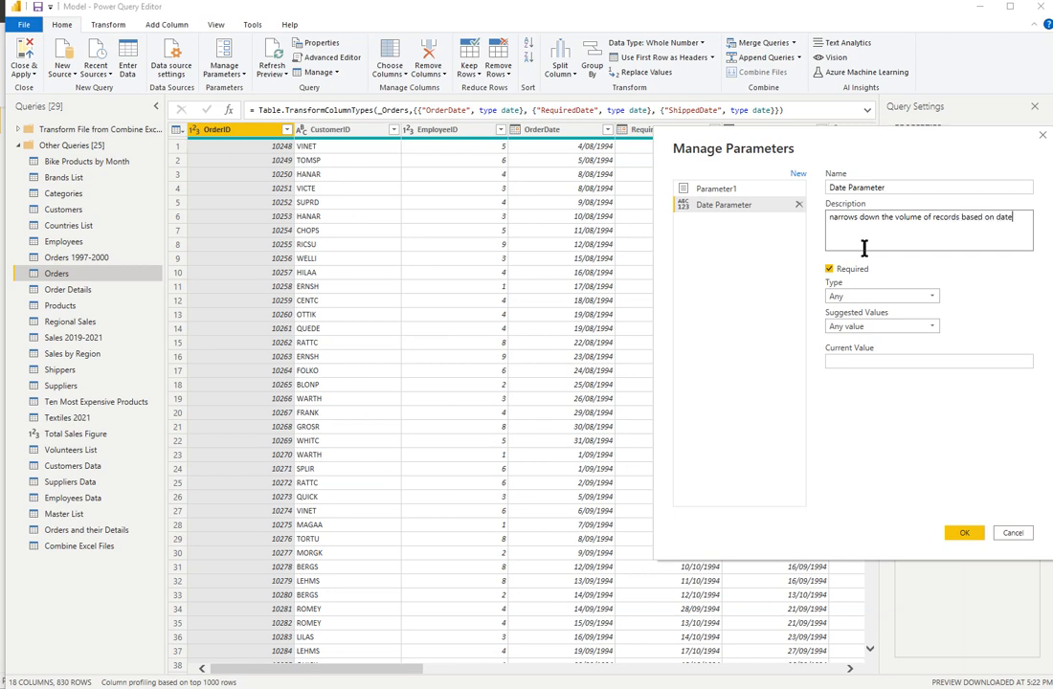
# Set the new parameter's type to Date and its current value to 13/09/0994, and save it
pyautogui.click(935, 301)
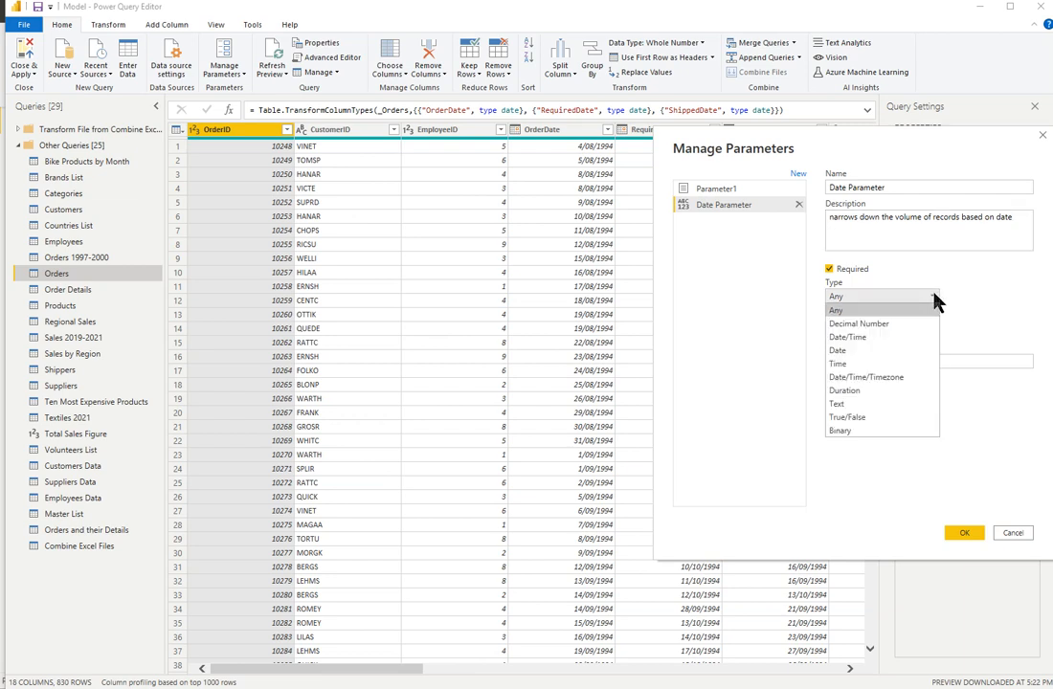
pyautogui.click(888, 350)
pyautogui.click(852, 360)
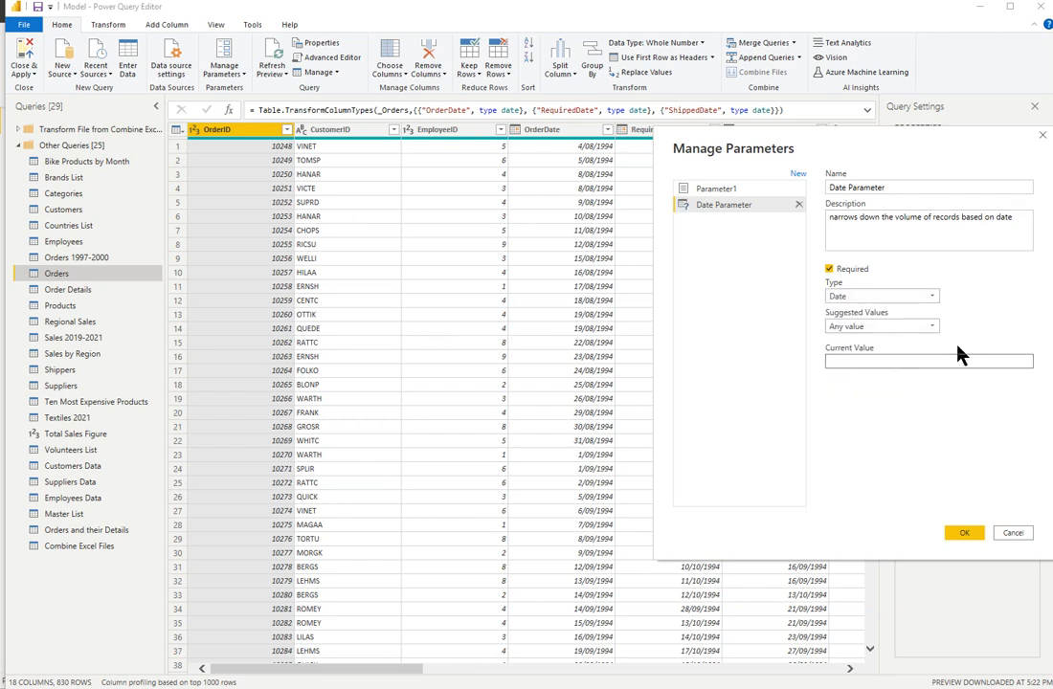
pyautogui.write('13/09/994')
pyautogui.click(963, 534)
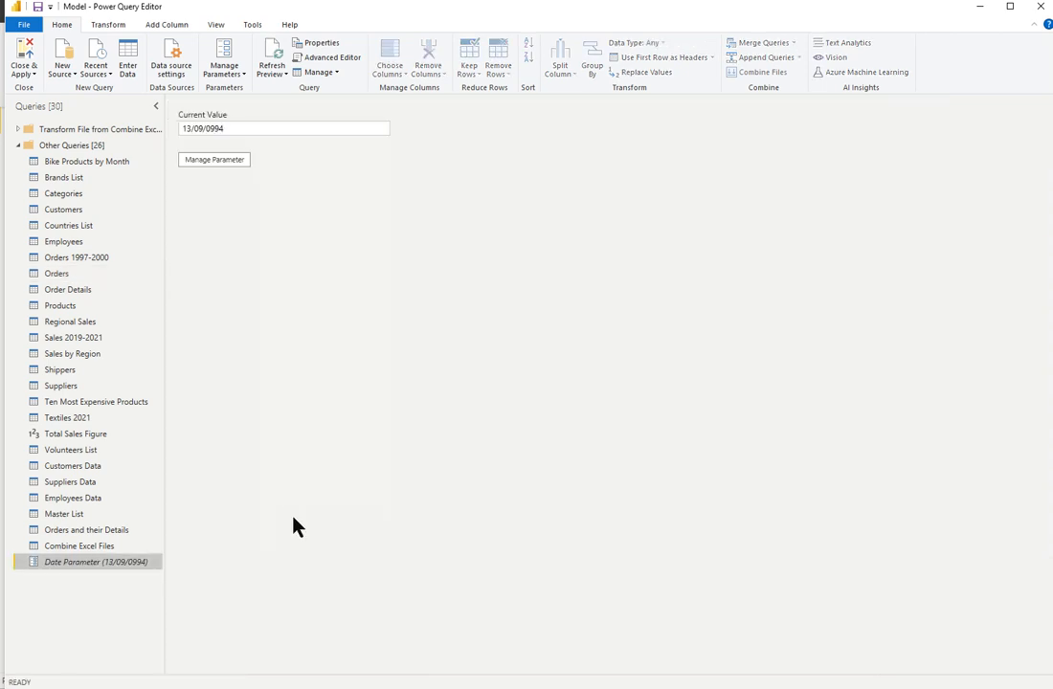
# Filter the Orders query with a custom date filter keeping rows where OrderDate is after Date Parameter
pyautogui.moveTo(84, 569)
pyautogui.click(58, 275)
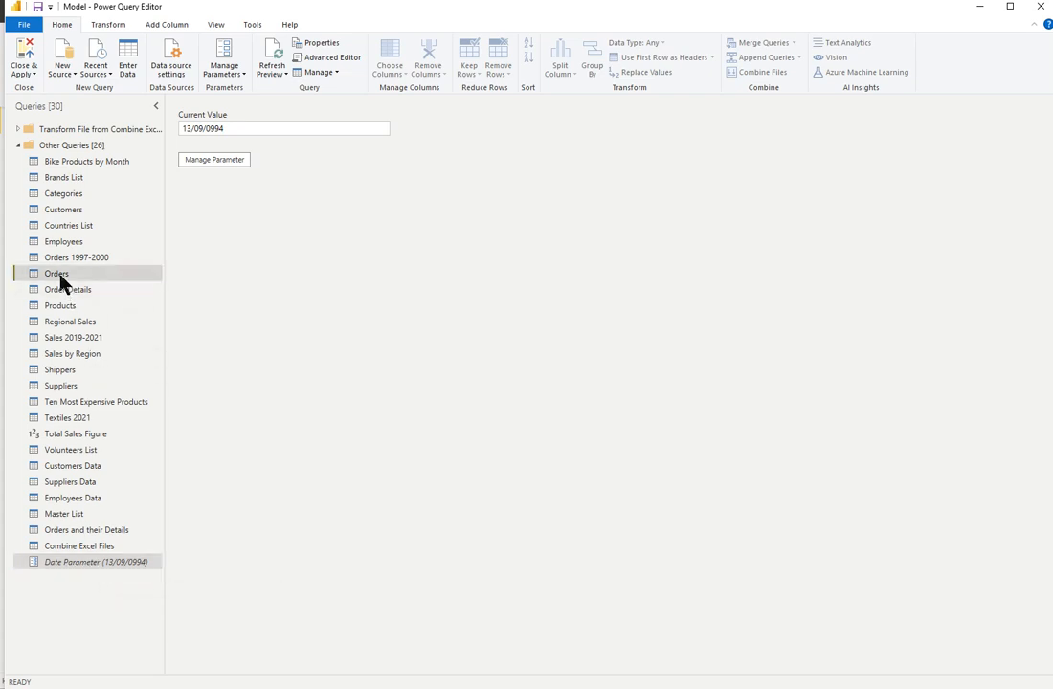
pyautogui.click(607, 130)
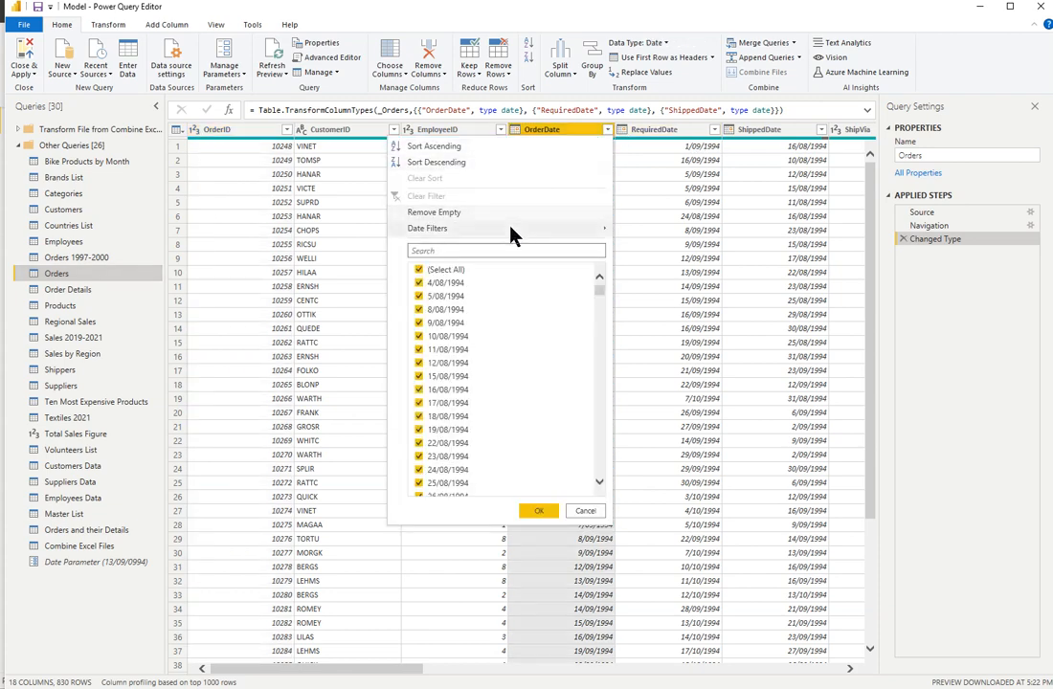
pyautogui.moveTo(511, 231)
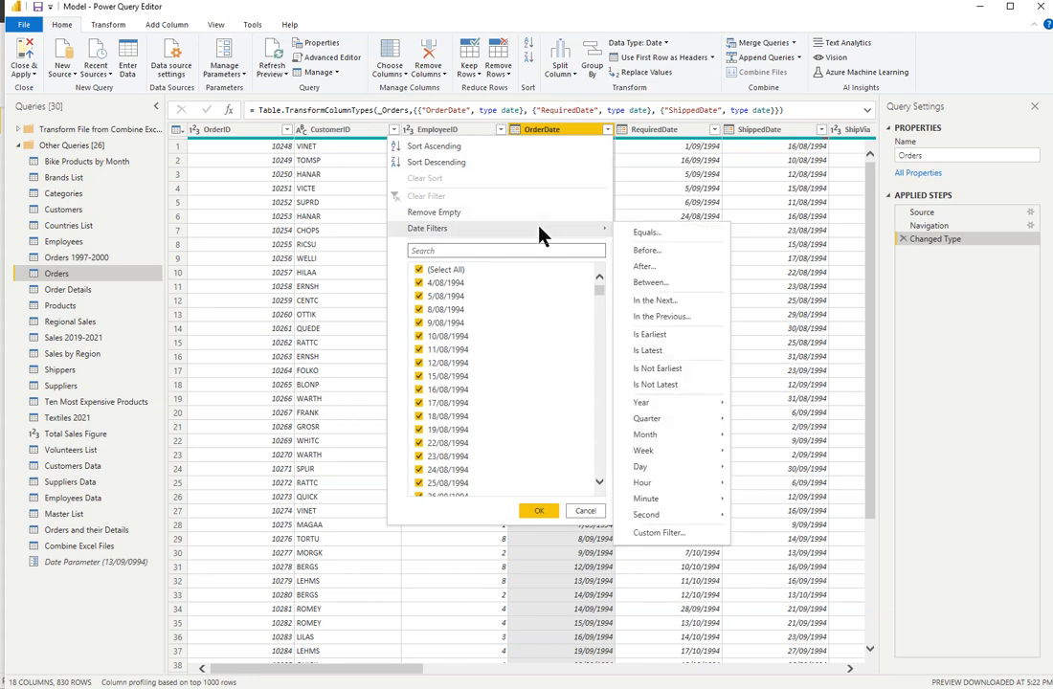
pyautogui.click(662, 536)
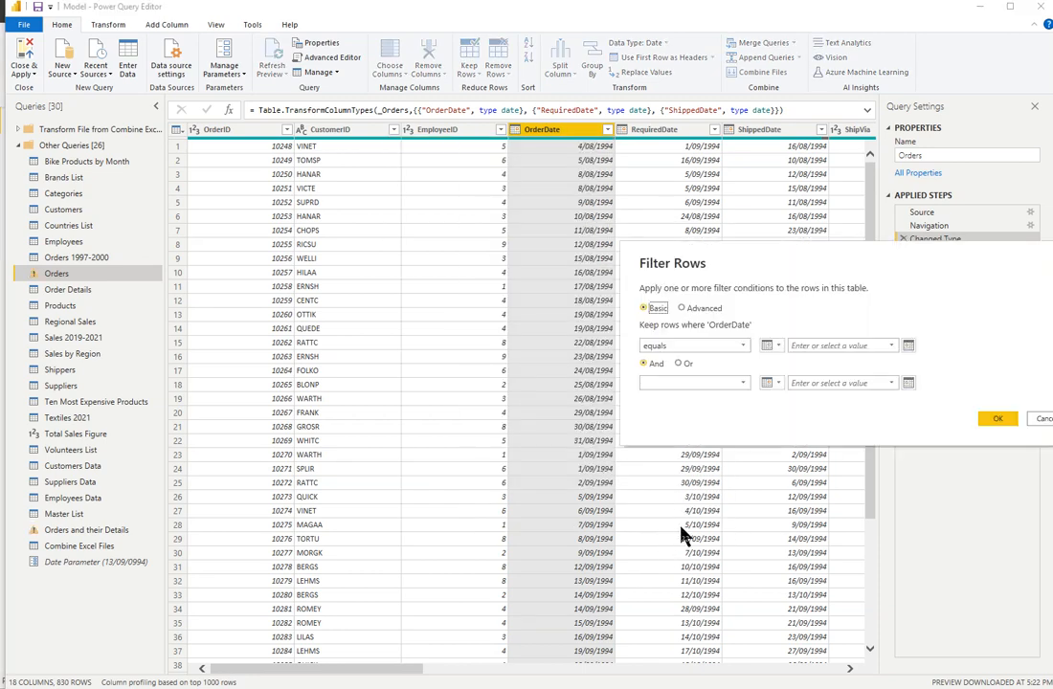
pyautogui.click(744, 346)
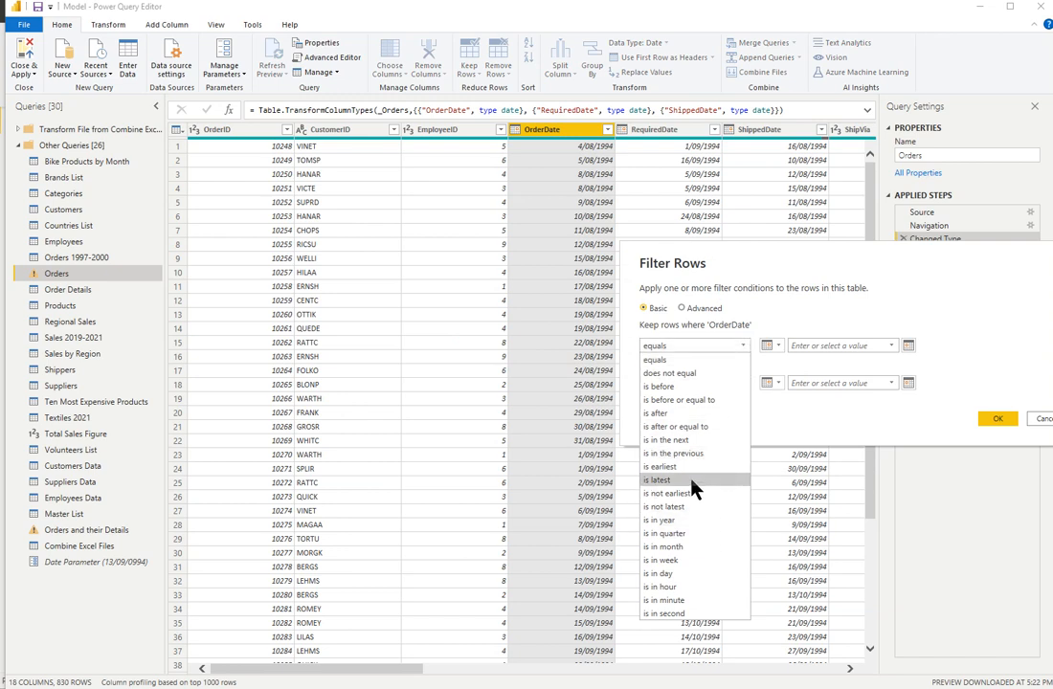
pyautogui.click(682, 414)
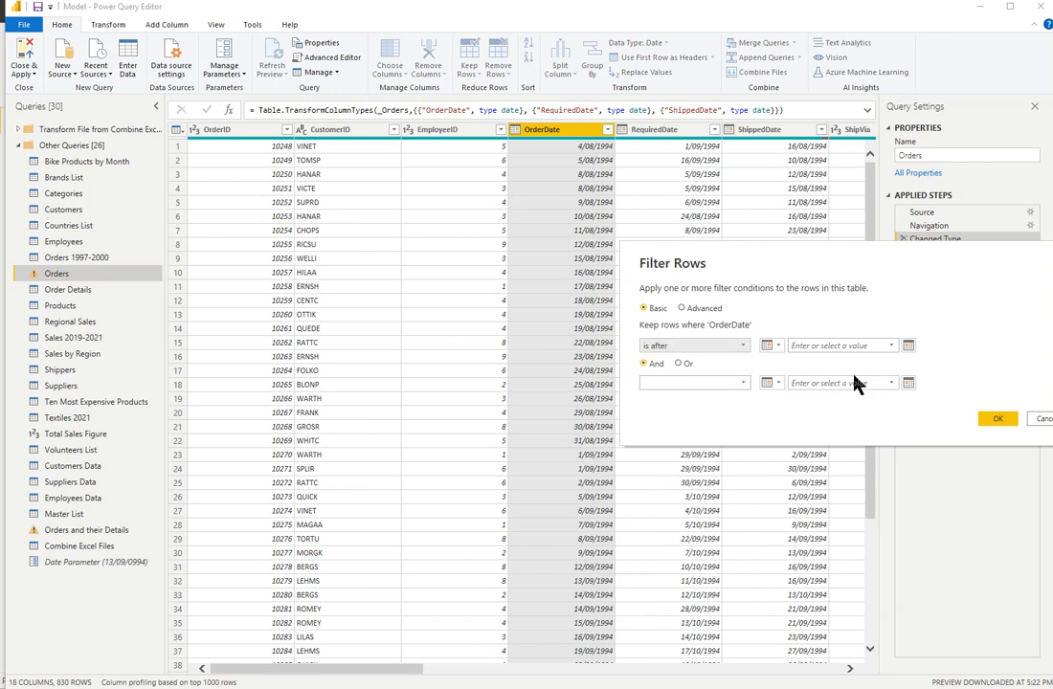
pyautogui.click(775, 345)
pyautogui.click(800, 377)
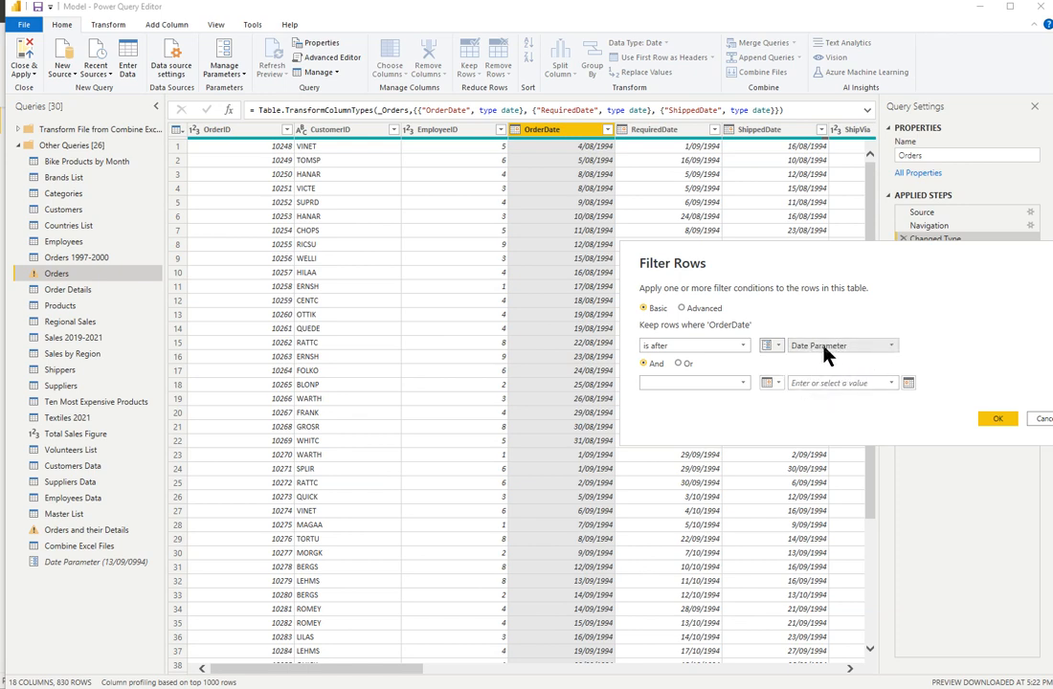
pyautogui.moveTo(975, 277); pyautogui.dragTo(845, 276)
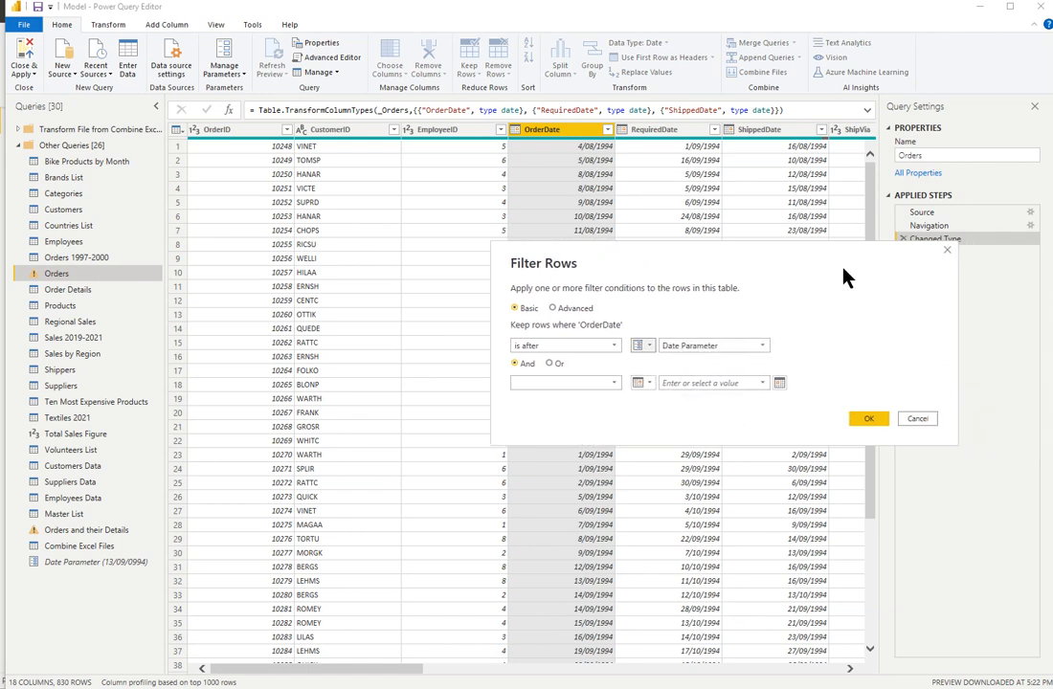
pyautogui.click(852, 422)
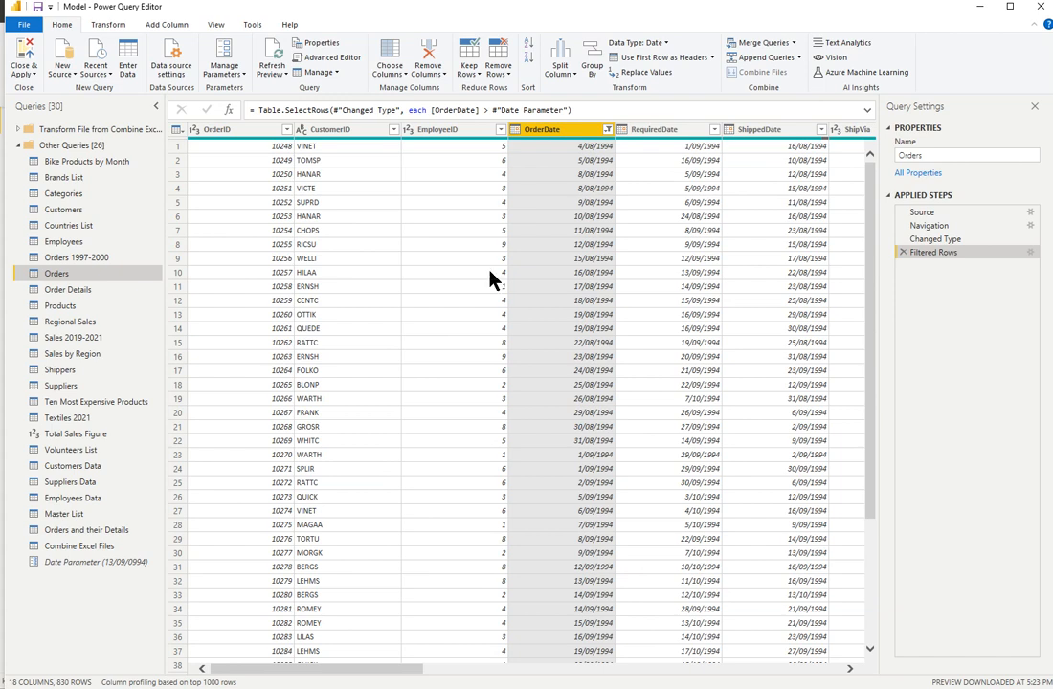
# Correct Date Parameter's current value to 13/09/1994 and review the filtered rows of the Orders query
pyautogui.click(132, 571)
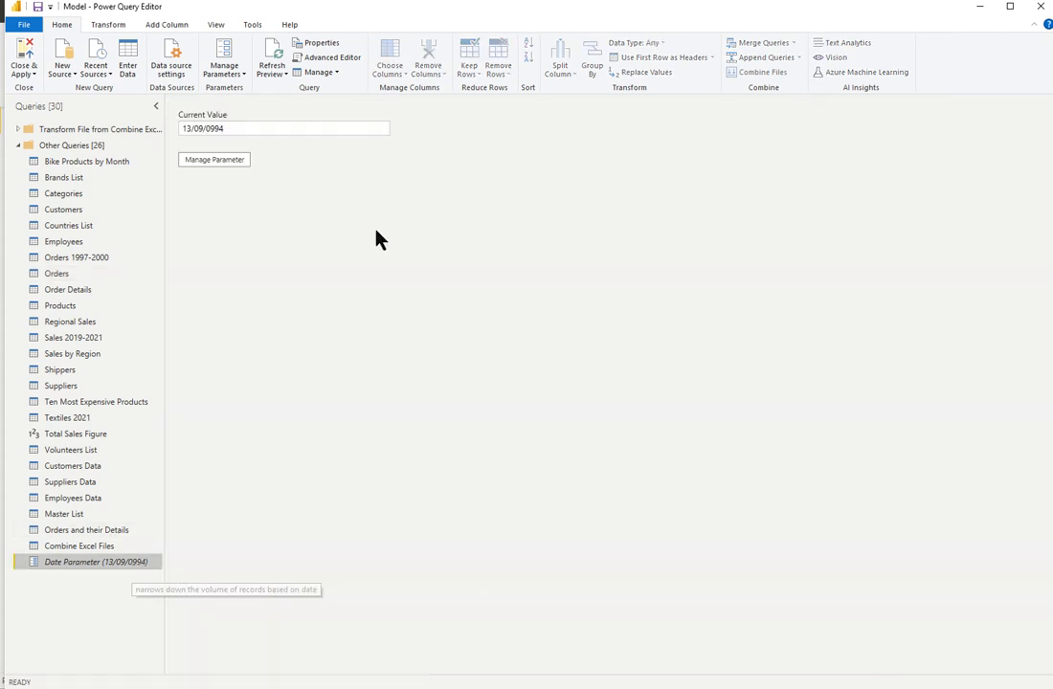
pyautogui.click(210, 129)
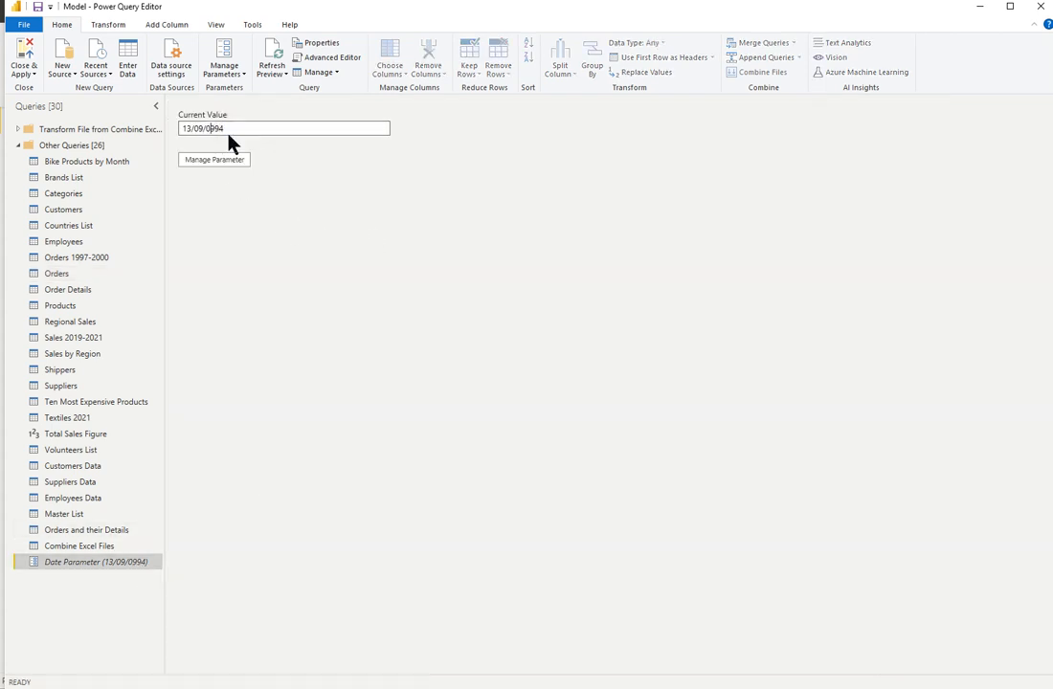
pyautogui.press('BackSpace')
pyautogui.write('1')
pyautogui.click(67, 275)
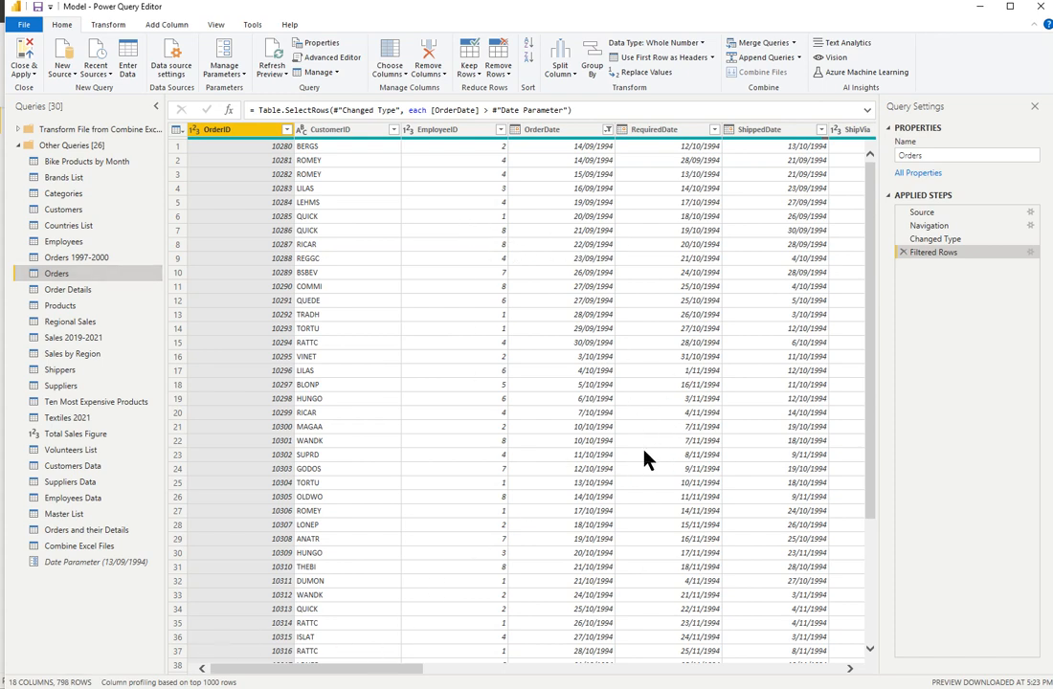
pyautogui.scroll(-20, 613, 522)
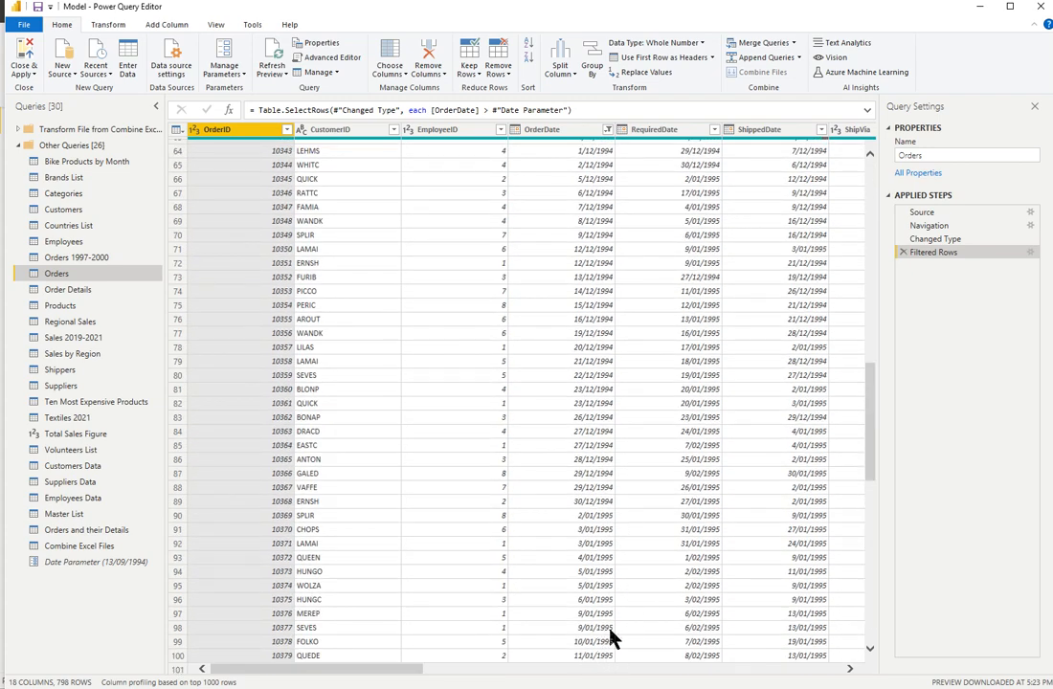
# Set Date Parameter's current value to 1/01/1995 and view the filtered Orders query
pyautogui.click(106, 561)
pyautogui.click(189, 131)
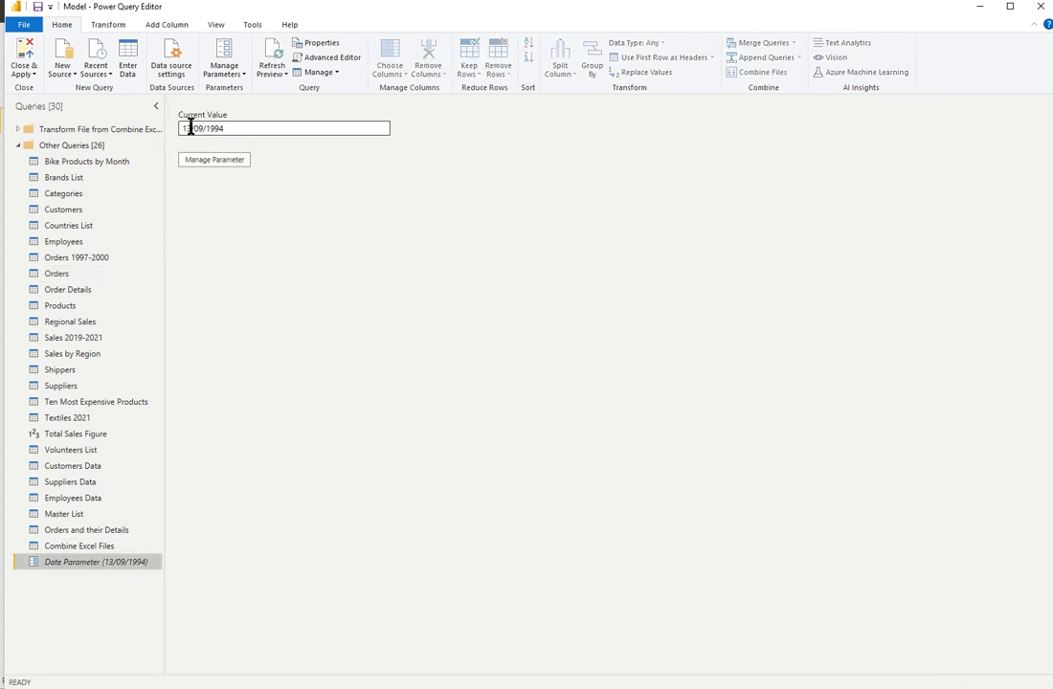
pyautogui.press('BackSpace')
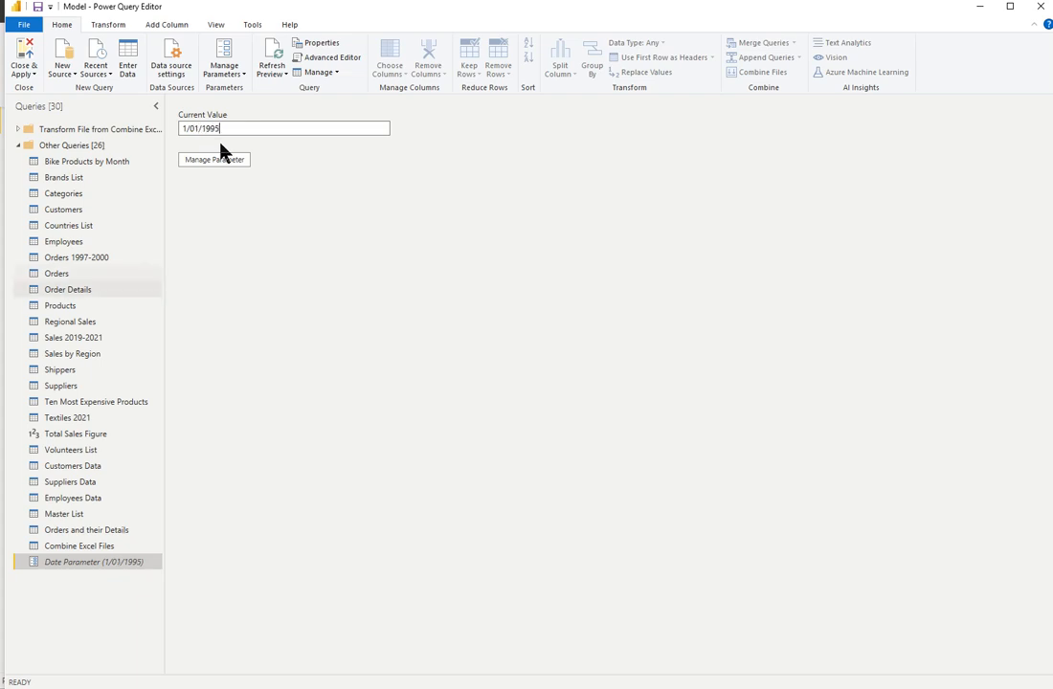
pyautogui.click(77, 275)
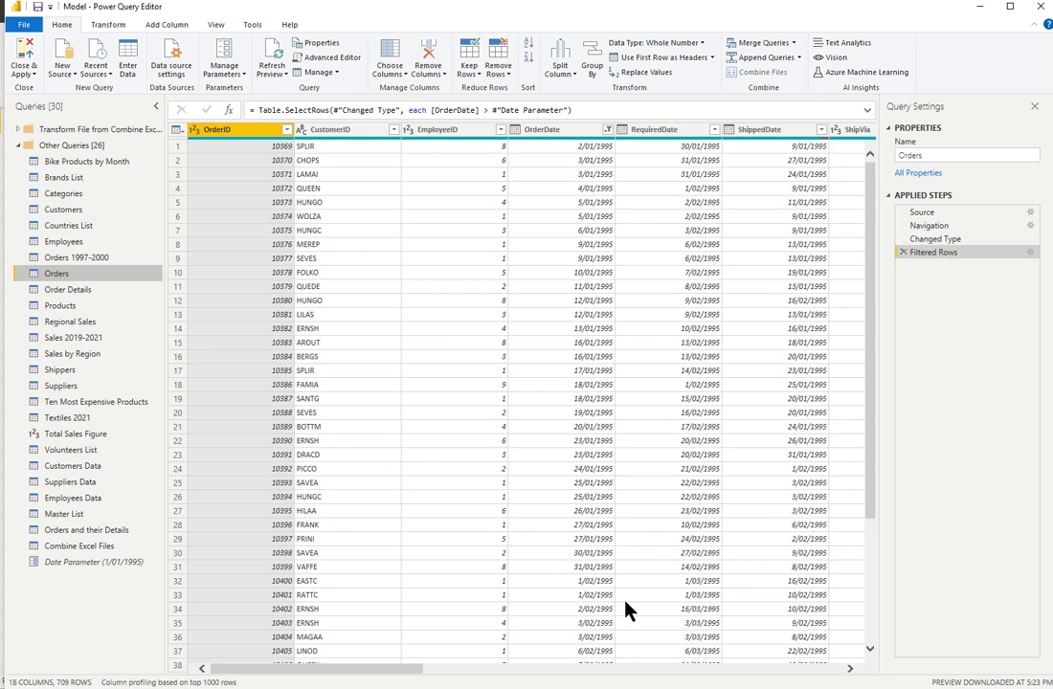
# Set Date Parameter's current value to 1/01/1996 and view the filtered Orders query
pyautogui.click(84, 564)
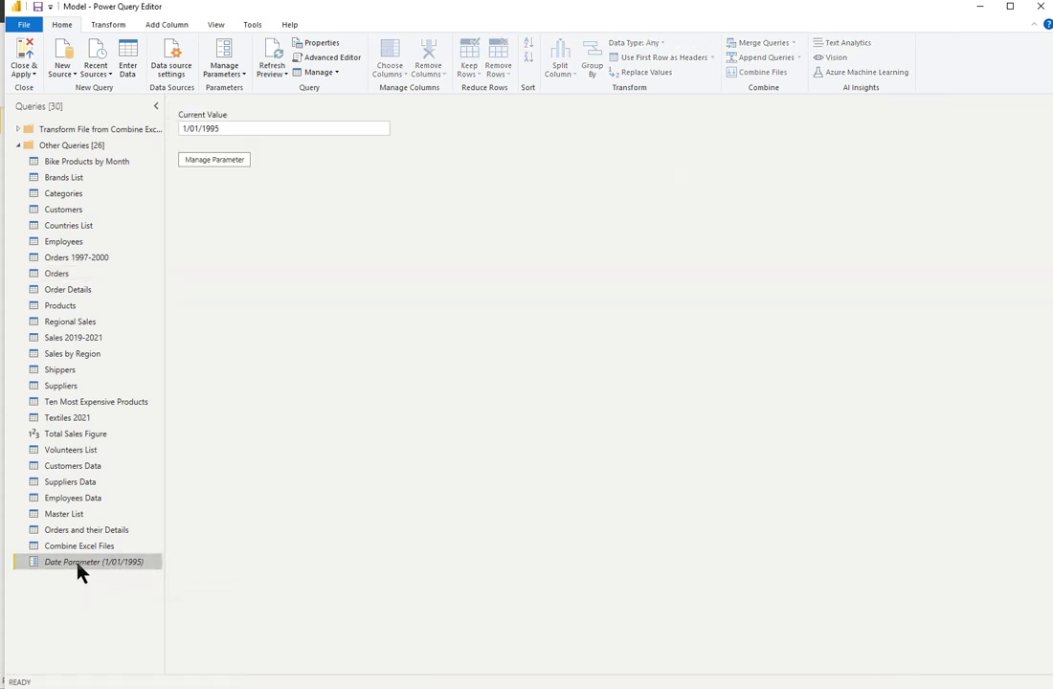
pyautogui.click(231, 131)
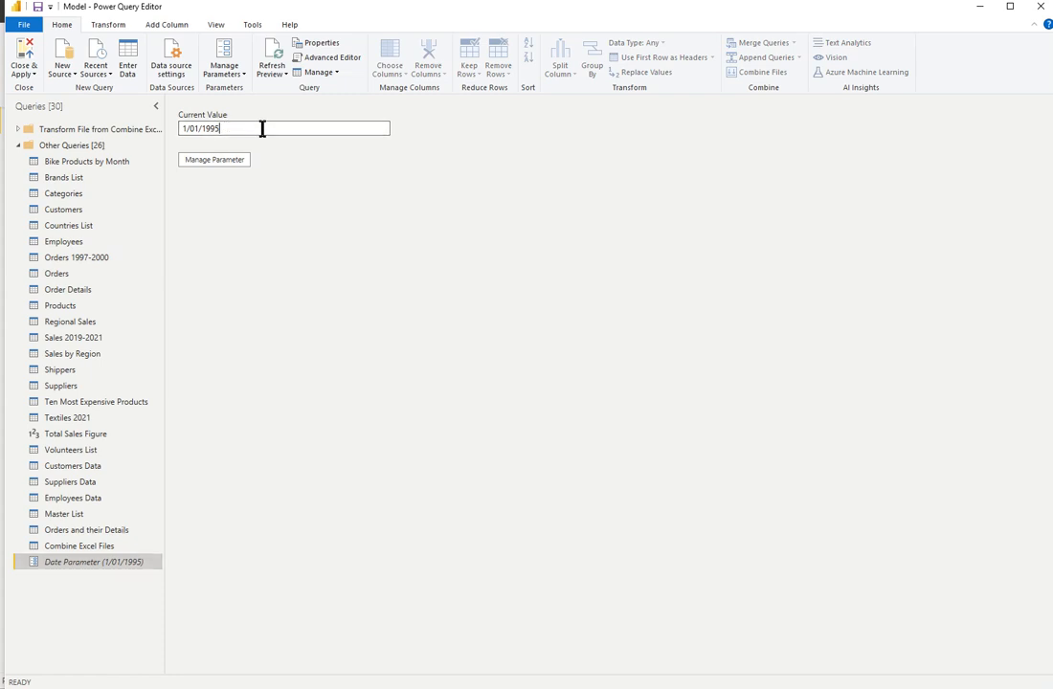
pyautogui.press('BackSpace')
pyautogui.write('6')
pyautogui.click(56, 273)
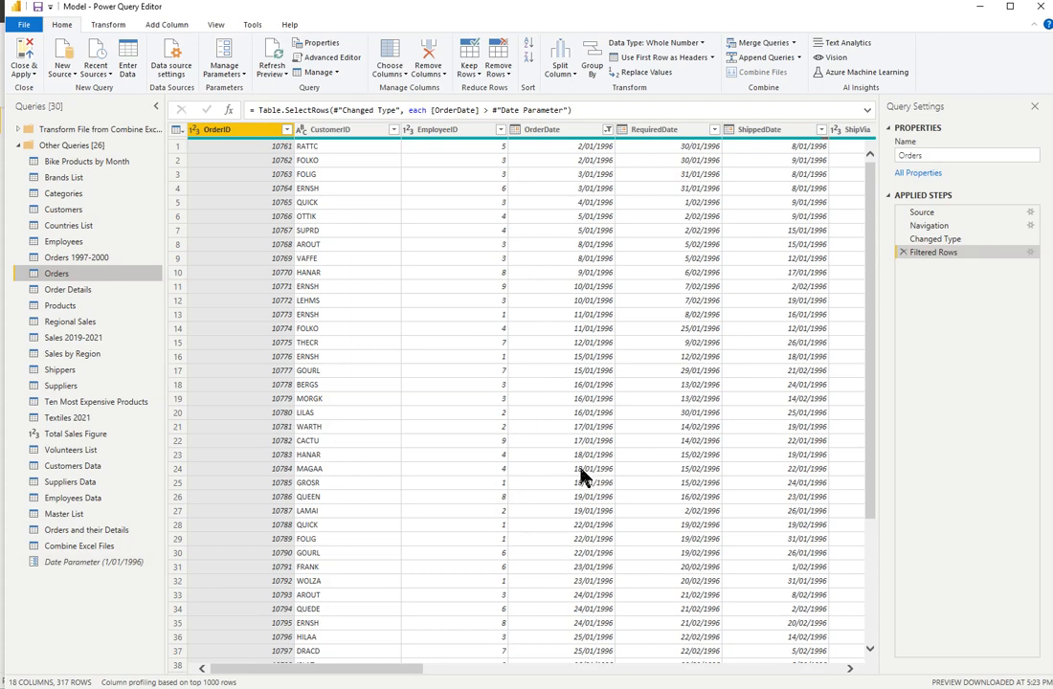
# Examine the comparison operators offered by a custom date filter on OrderDate, without applying any
pyautogui.click(607, 129)
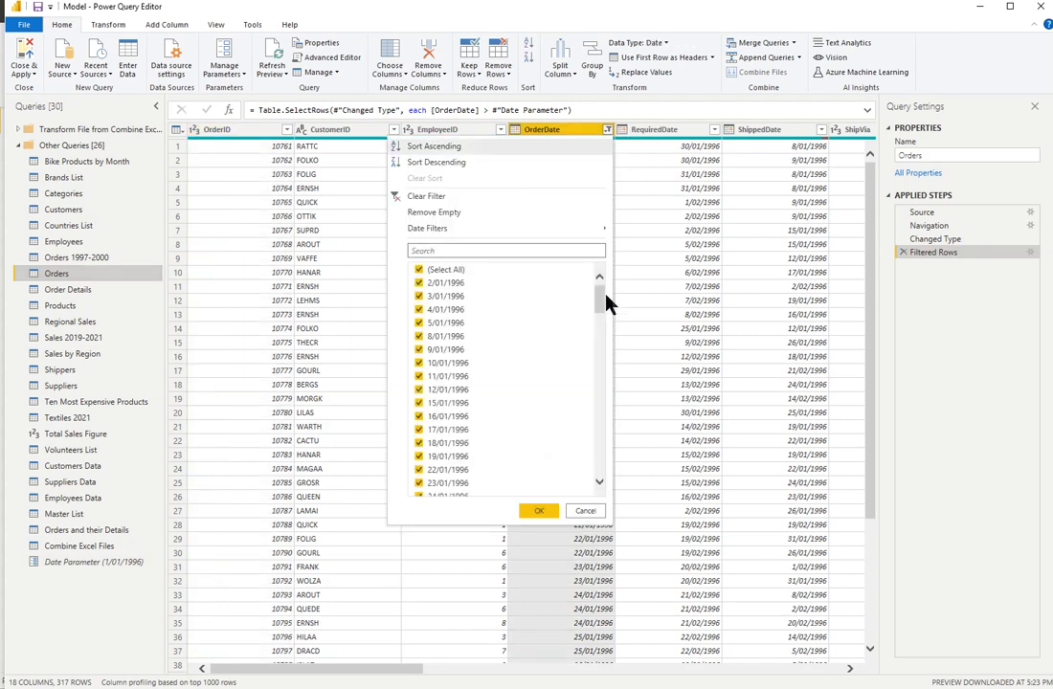
pyautogui.moveTo(588, 232)
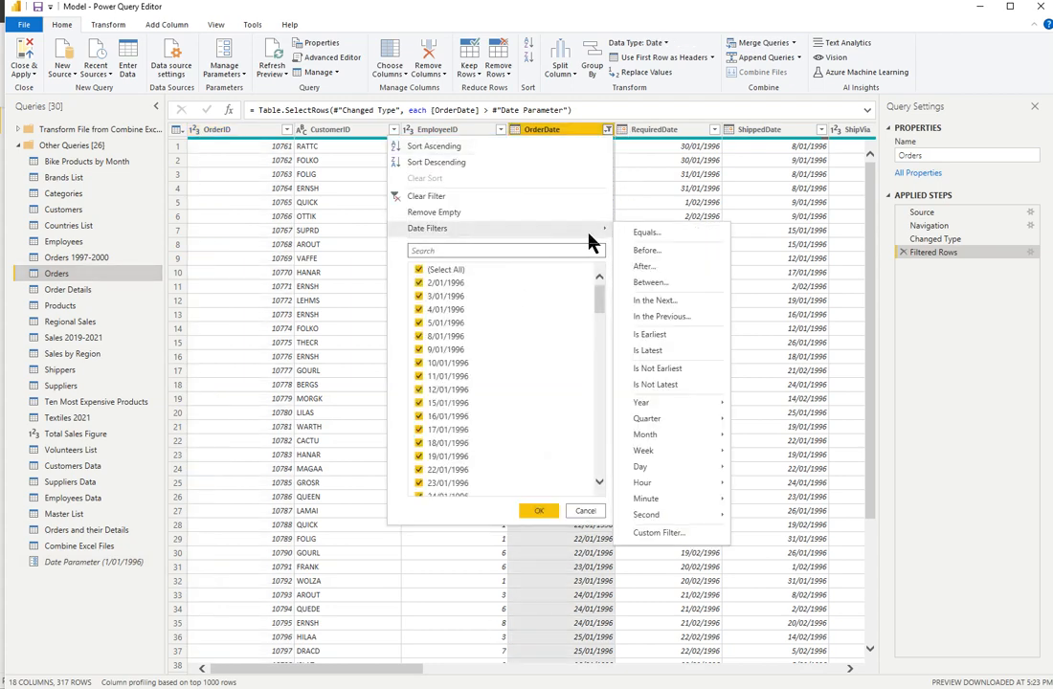
pyautogui.click(665, 533)
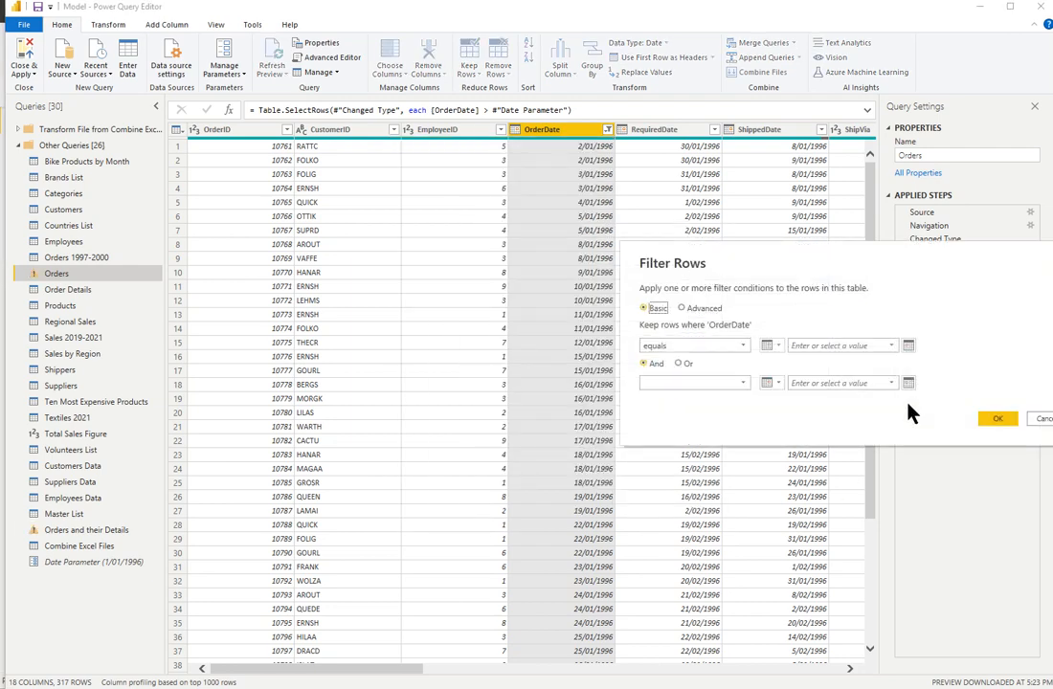
pyautogui.click(742, 346)
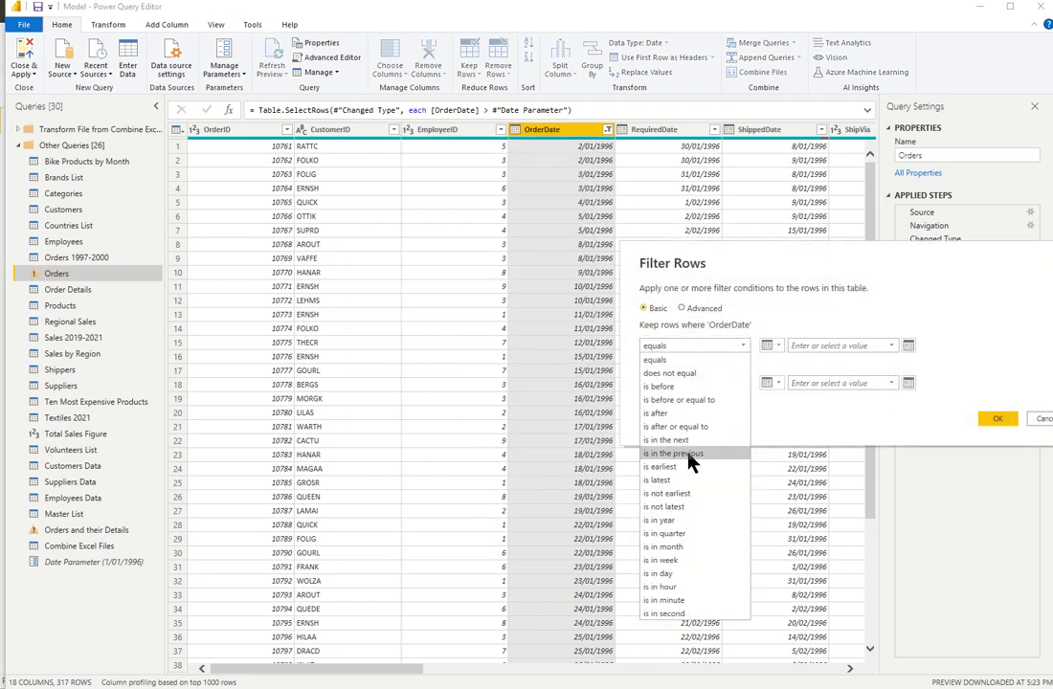
pyautogui.click(1042, 419)
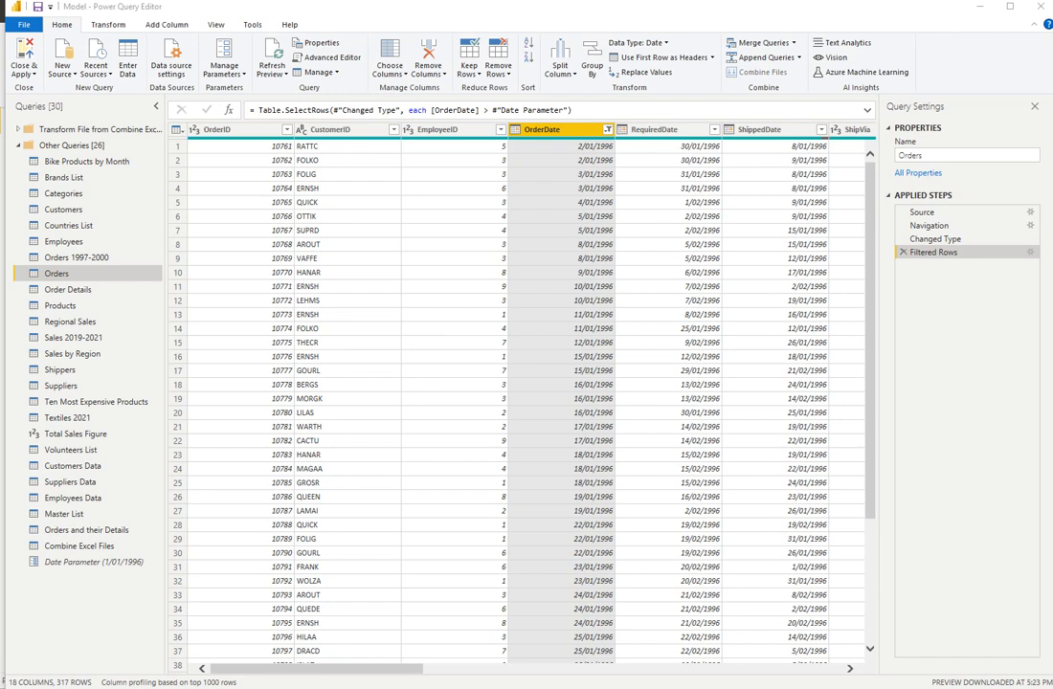
# View the editable values in Edit Parameters without changing them, and open Date Parameter from the query list
pyautogui.click(239, 77)
pyautogui.click(253, 103)
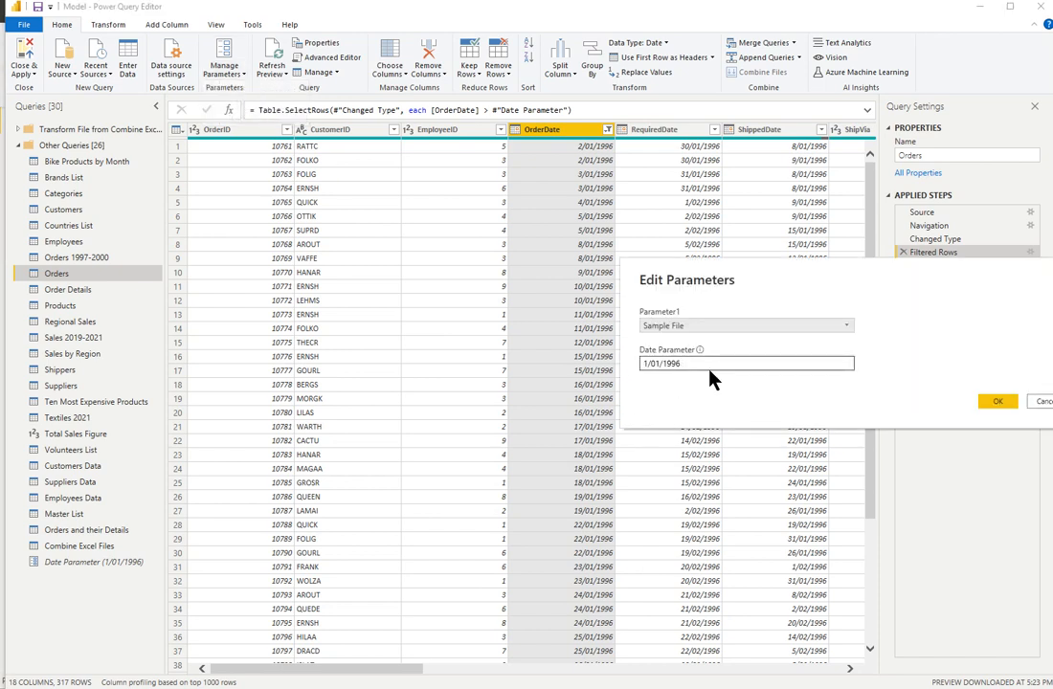
pyautogui.click(1035, 401)
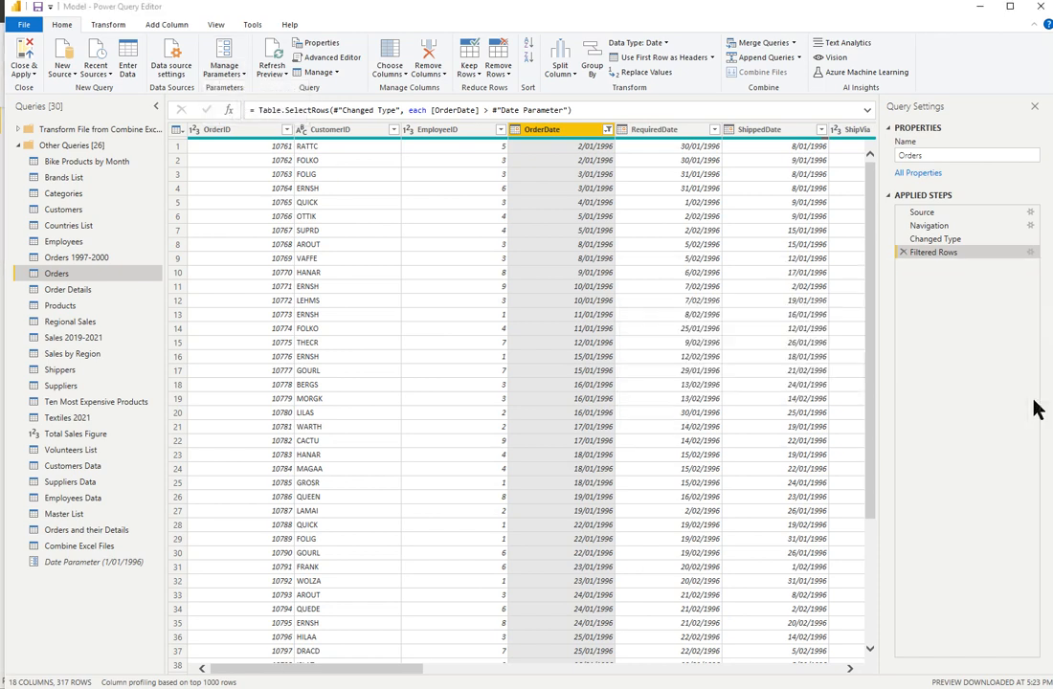
pyautogui.click(105, 566)
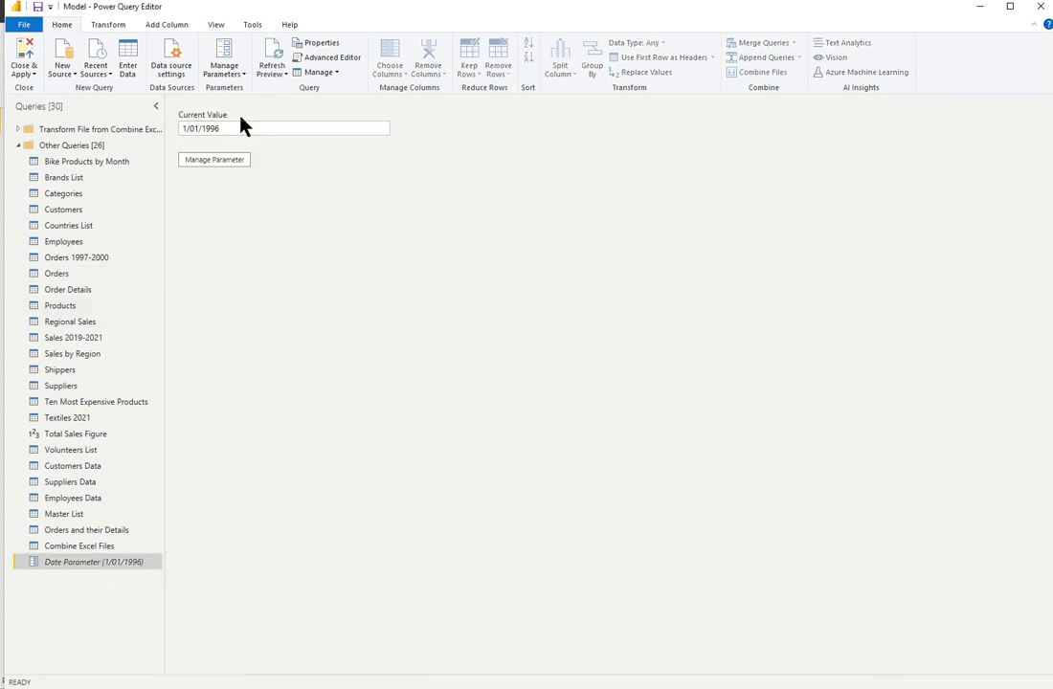